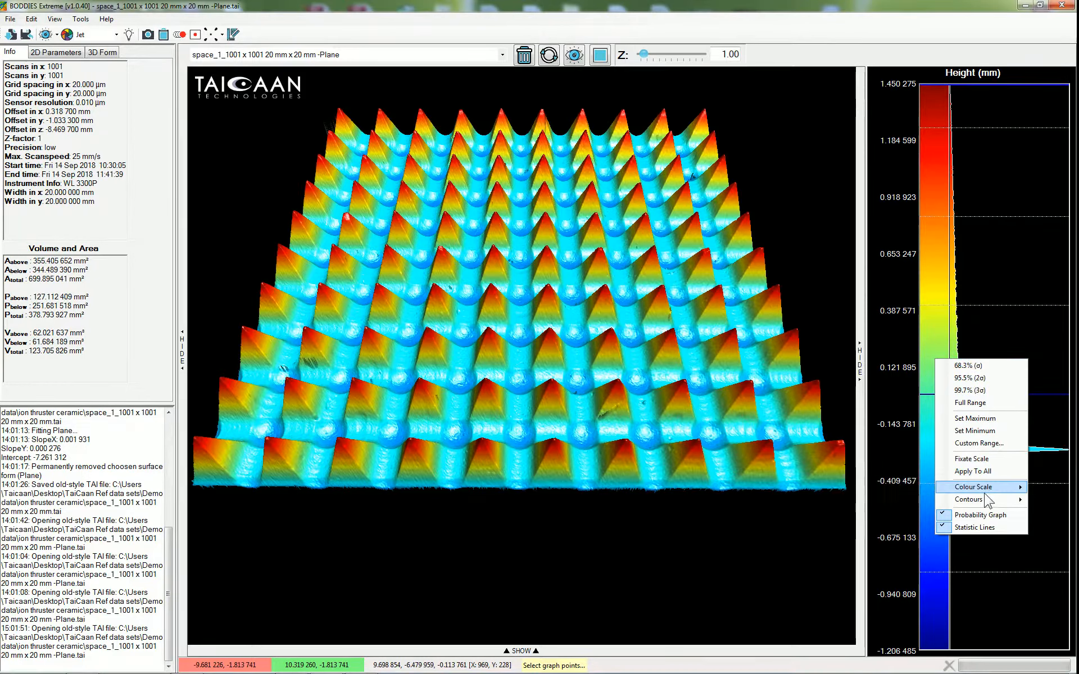
Step: Cycle the surface's colour scheme from TaiCaan through Spring, Summer, Autumn, Winter, Jet, Cool, Hot and ColdToHot to Grey
mouse_move(985, 491)
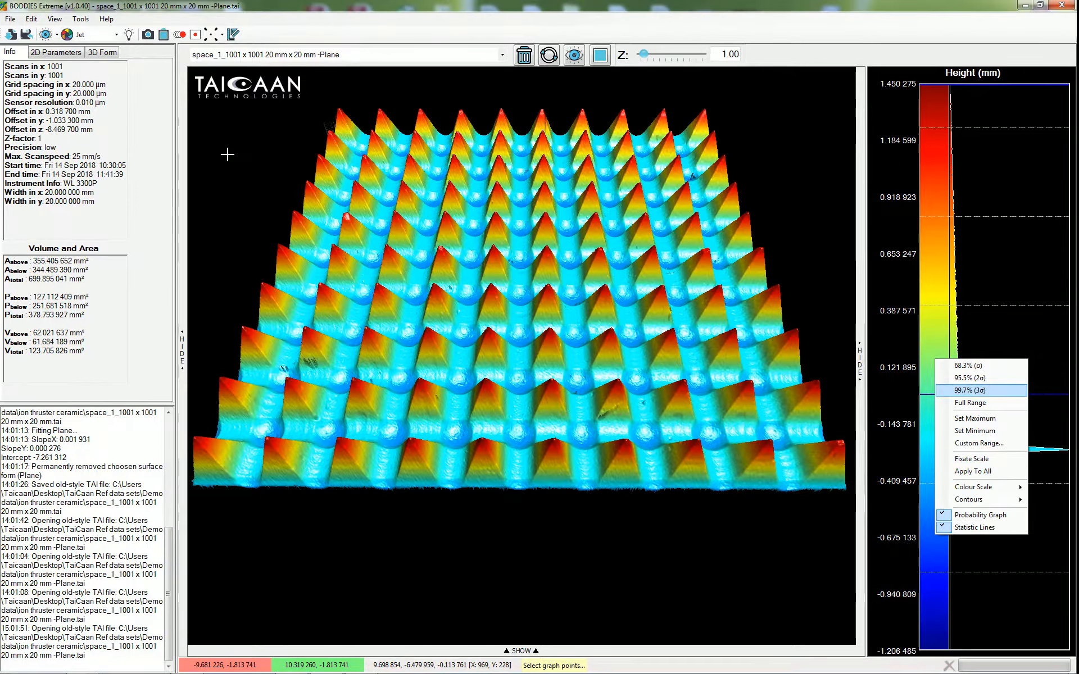
left_click(83, 36)
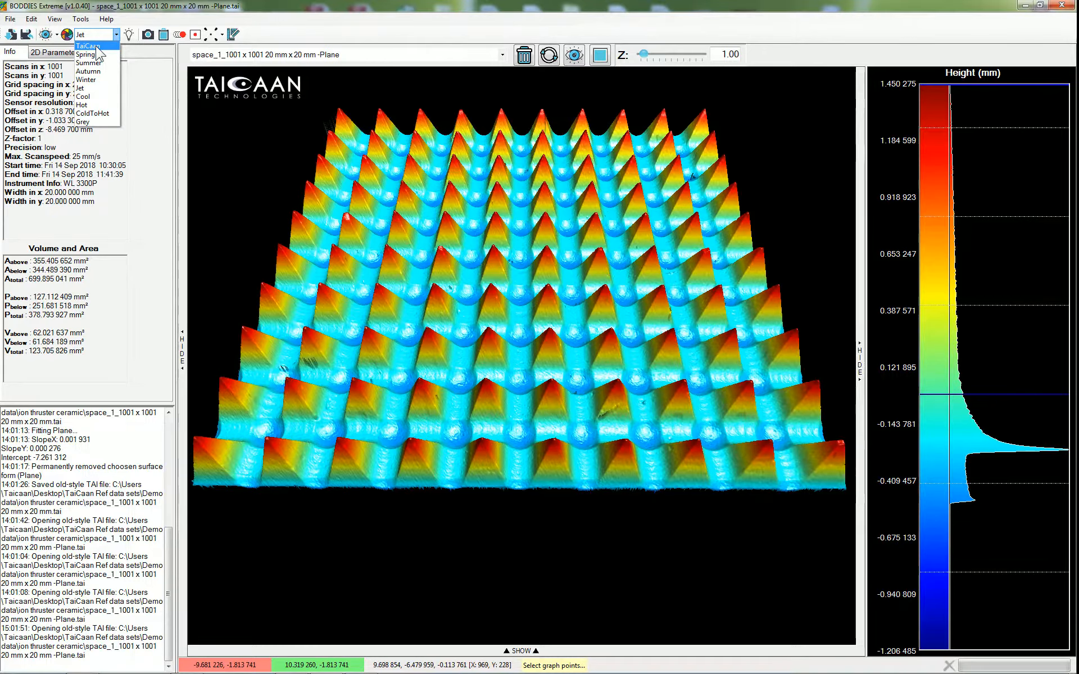
left_click(97, 47)
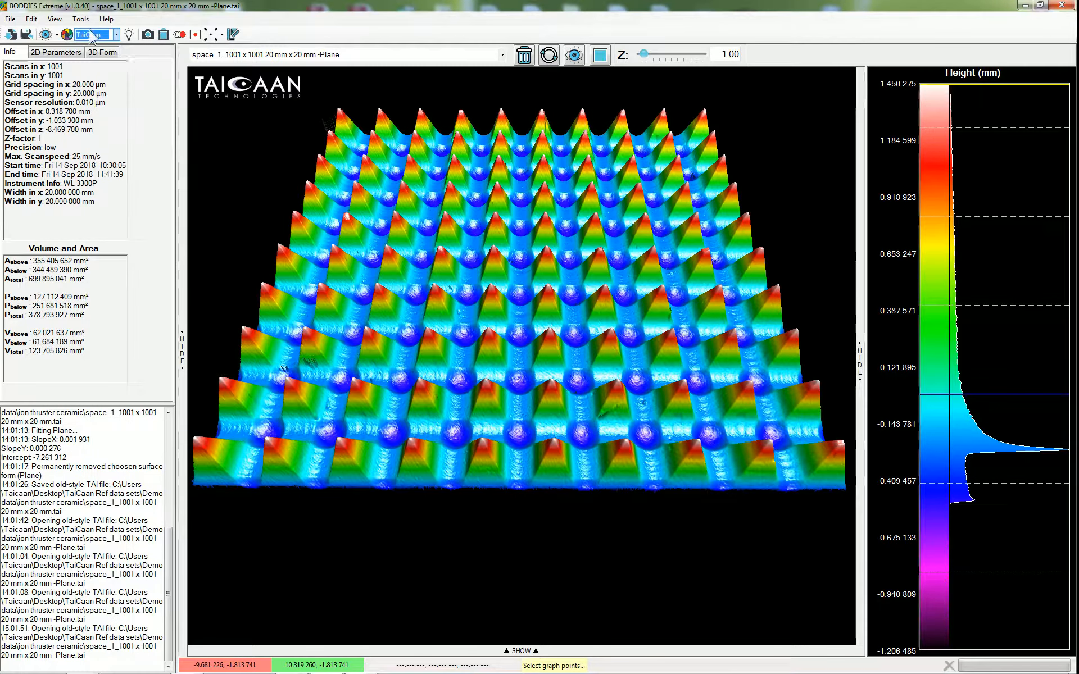
scroll(92, 36, "down", 1)
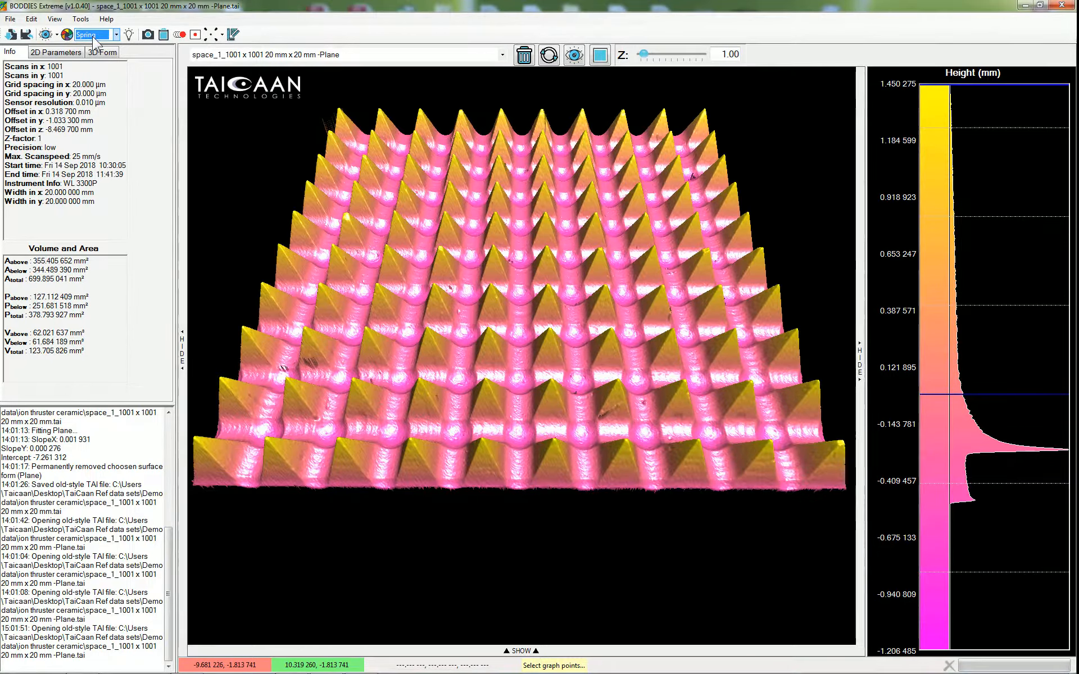
scroll(92, 36, "down", 1)
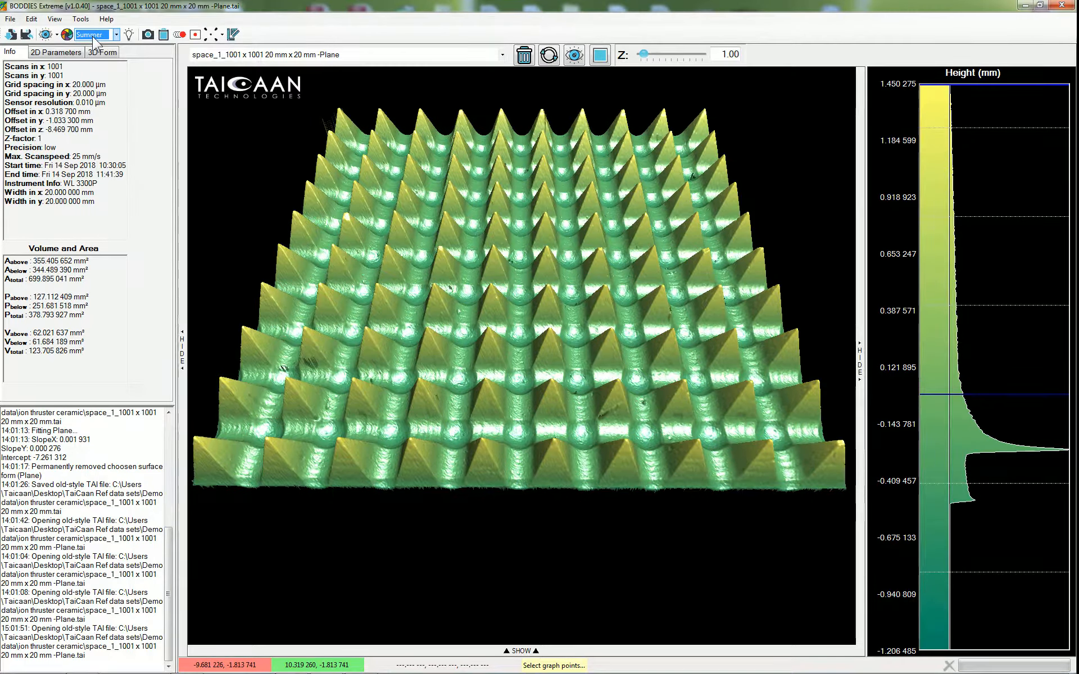
scroll(93, 36, "down", 1)
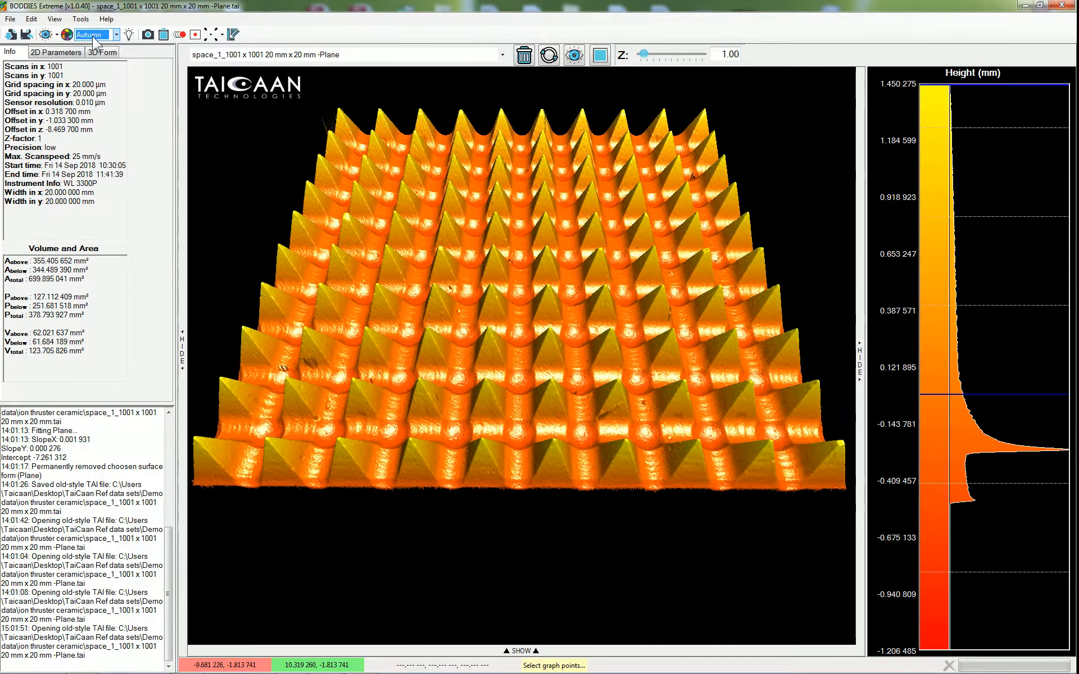
scroll(92, 36, "down", 1)
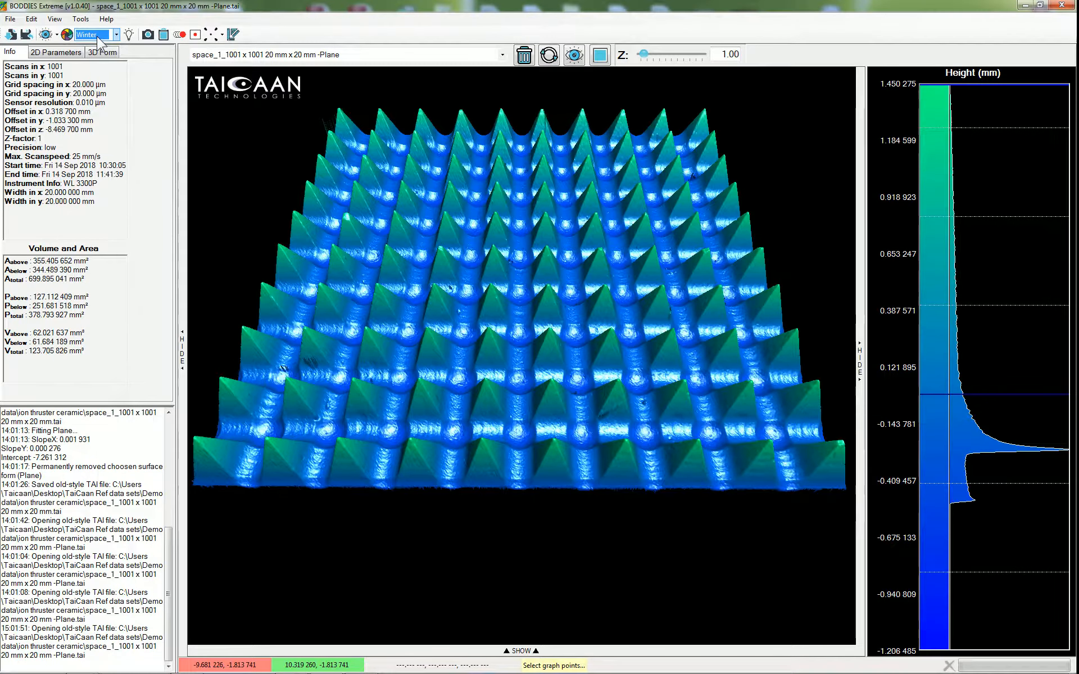
scroll(97, 36, "down", 1)
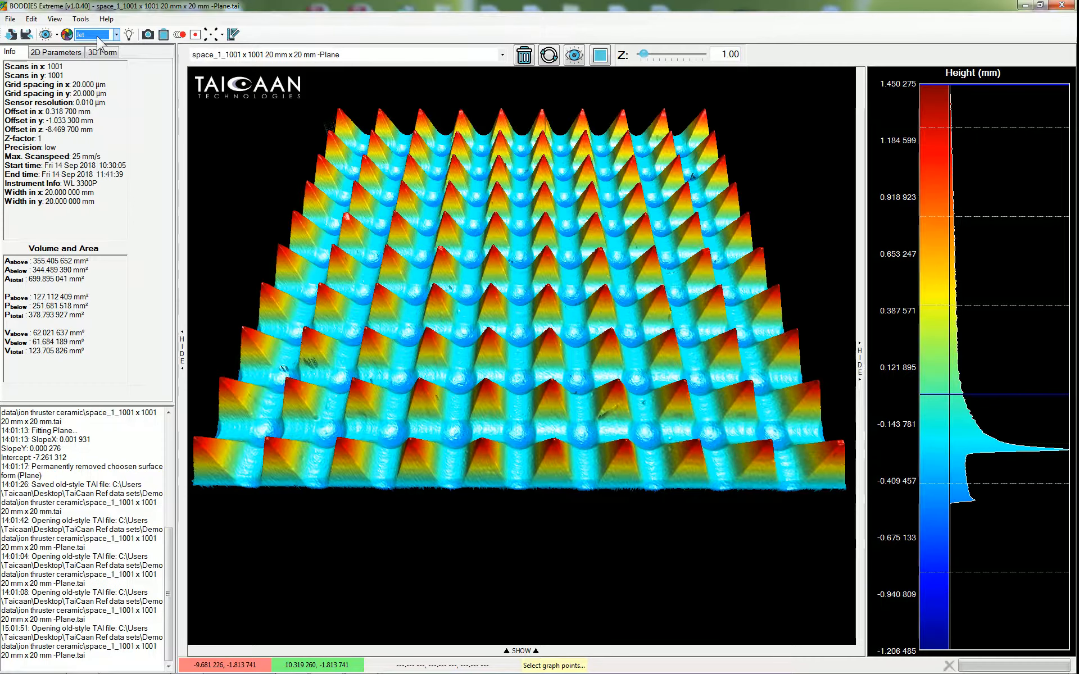
scroll(104, 41, "down", 1)
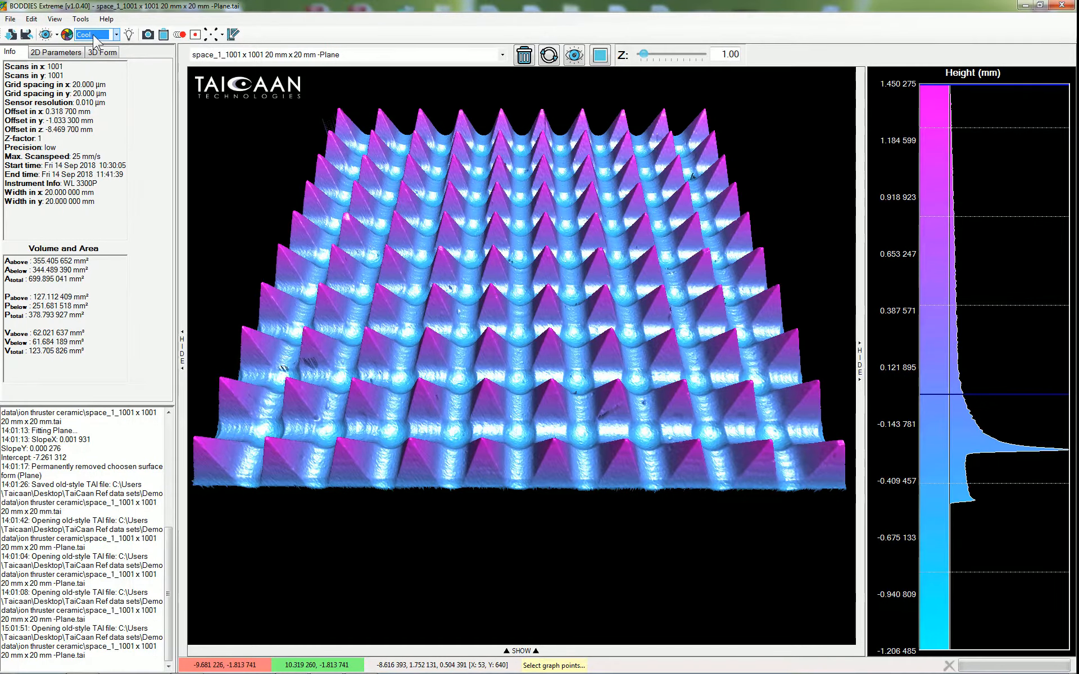
scroll(92, 34, "down", 1)
scroll(113, 57, "down", 1)
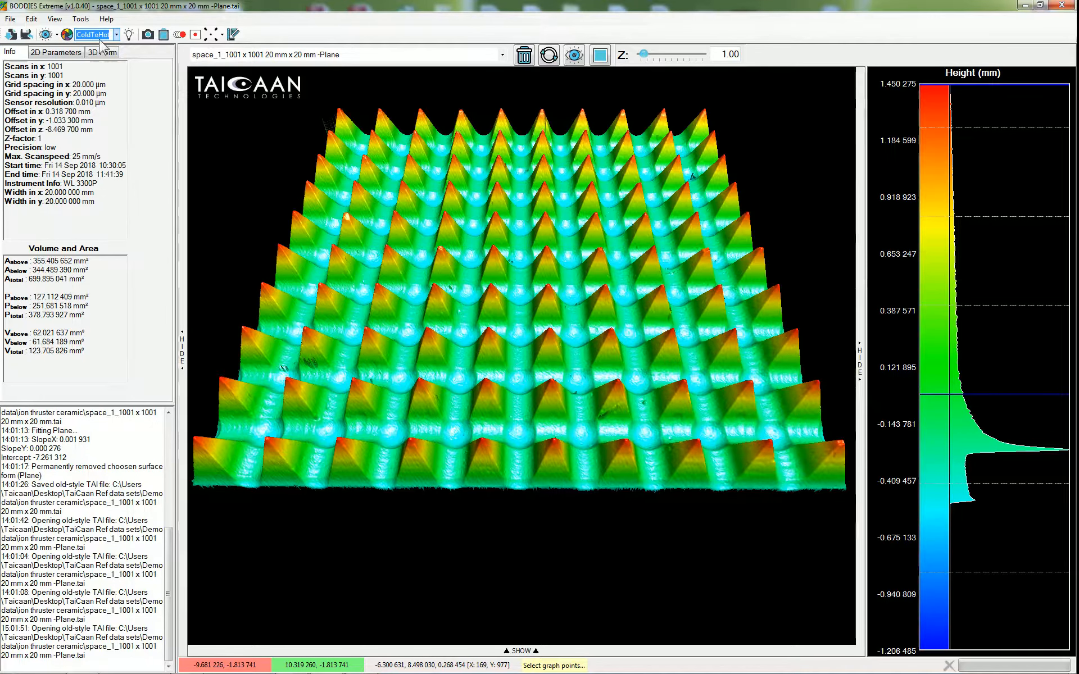
scroll(99, 38, "down", 1)
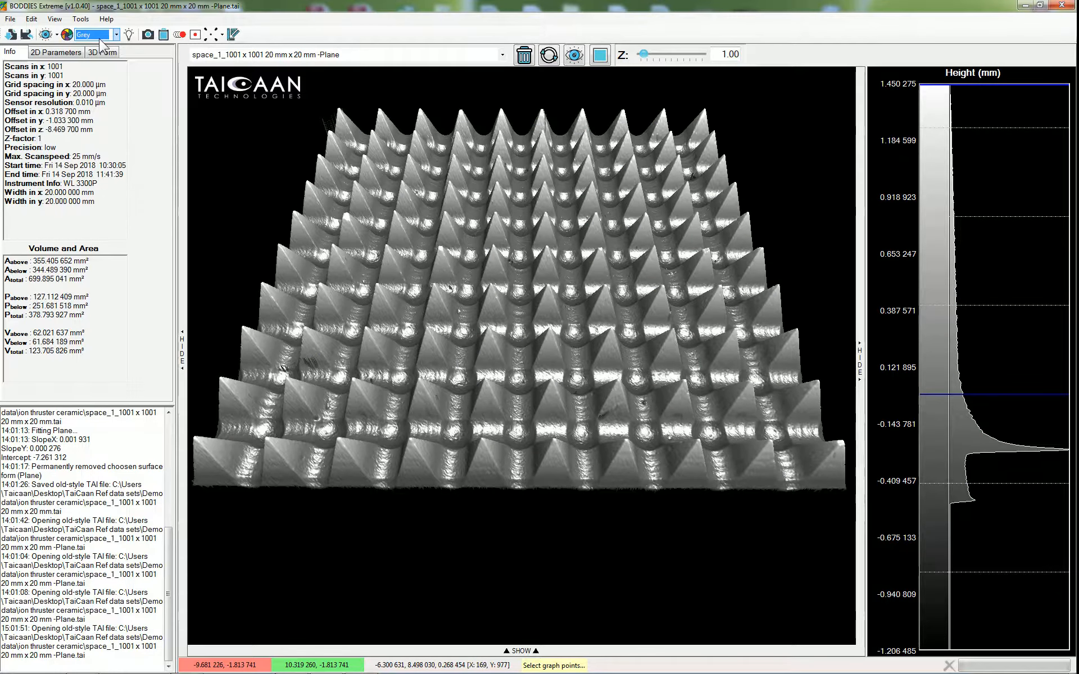
Step: Cycle back through the colour schemes up to TaiCaan and return the surface to Jet
scroll(99, 39, "down", 1)
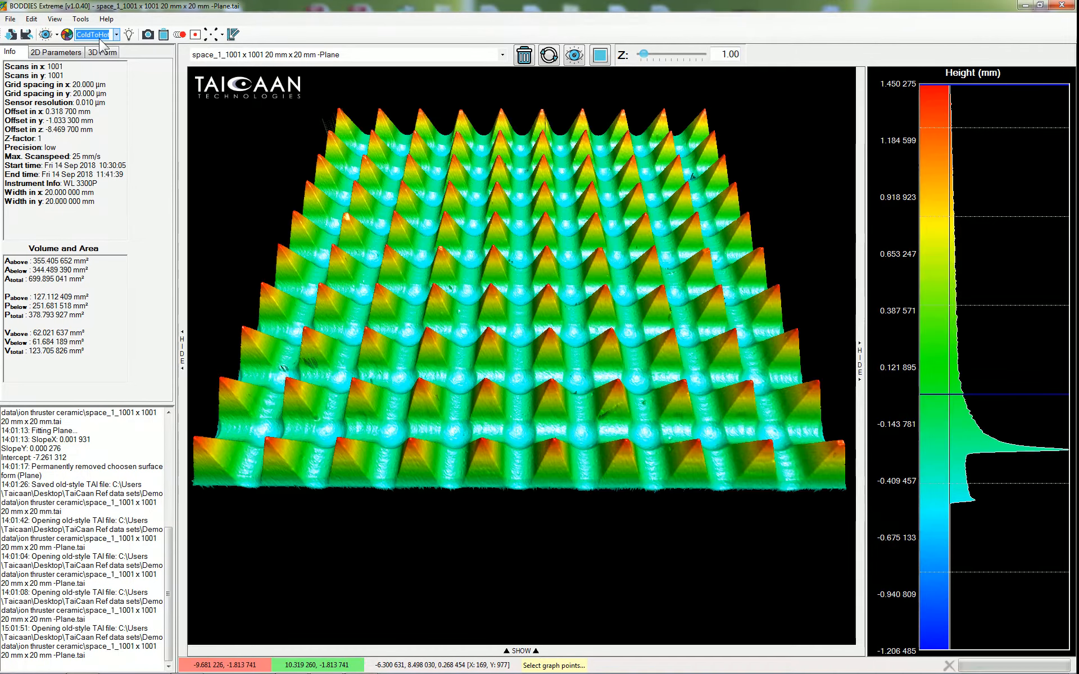
scroll(99, 38, "down", 1)
scroll(99, 38, "down", 4)
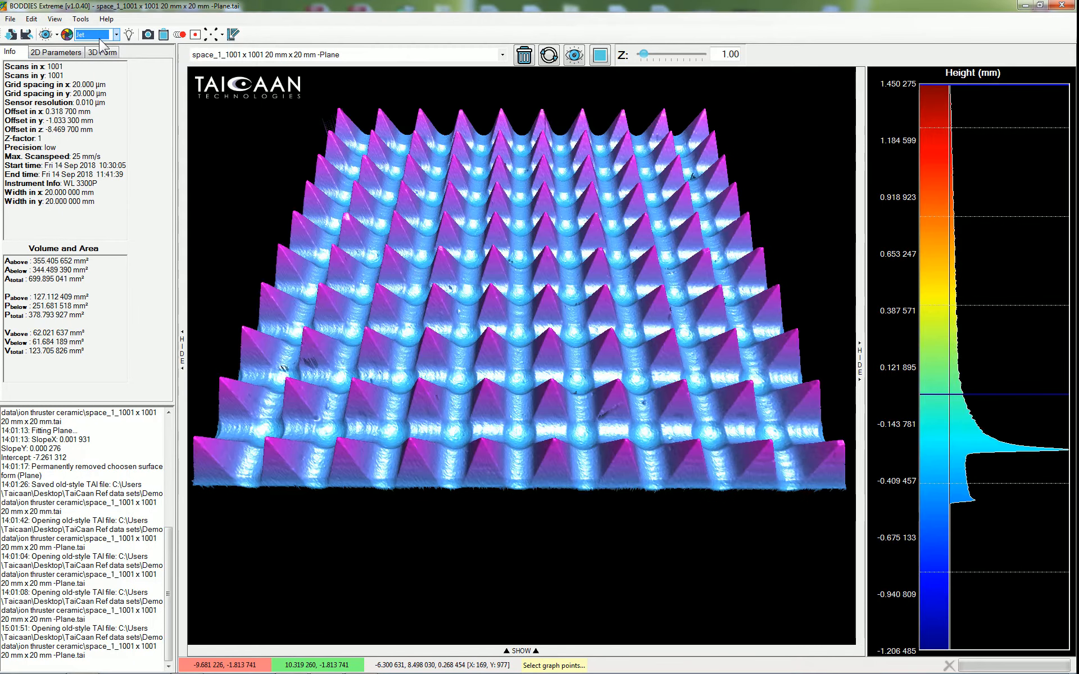
scroll(99, 38, "down", 4)
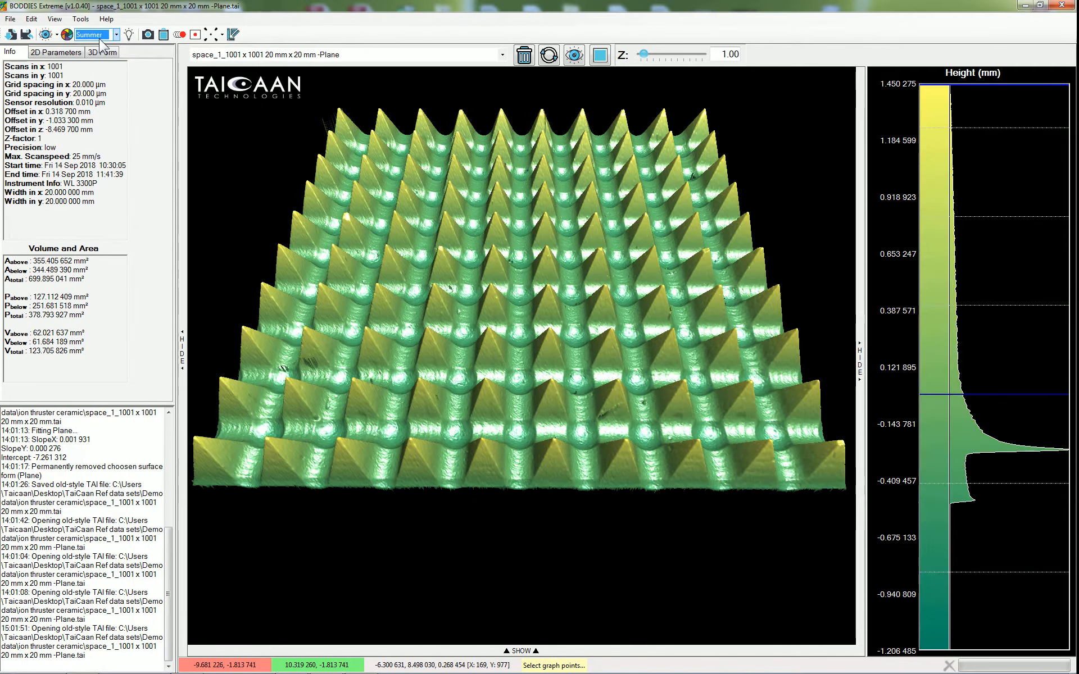
scroll(99, 38, "down", 1)
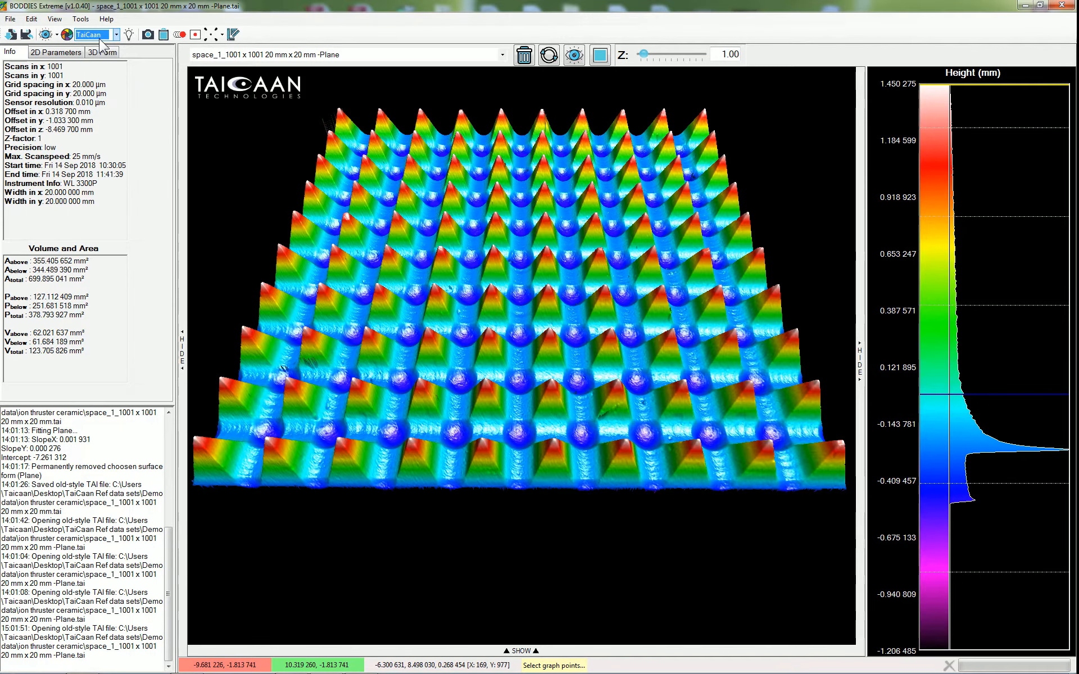
scroll(99, 38, "down", 1)
scroll(99, 39, "down", 4)
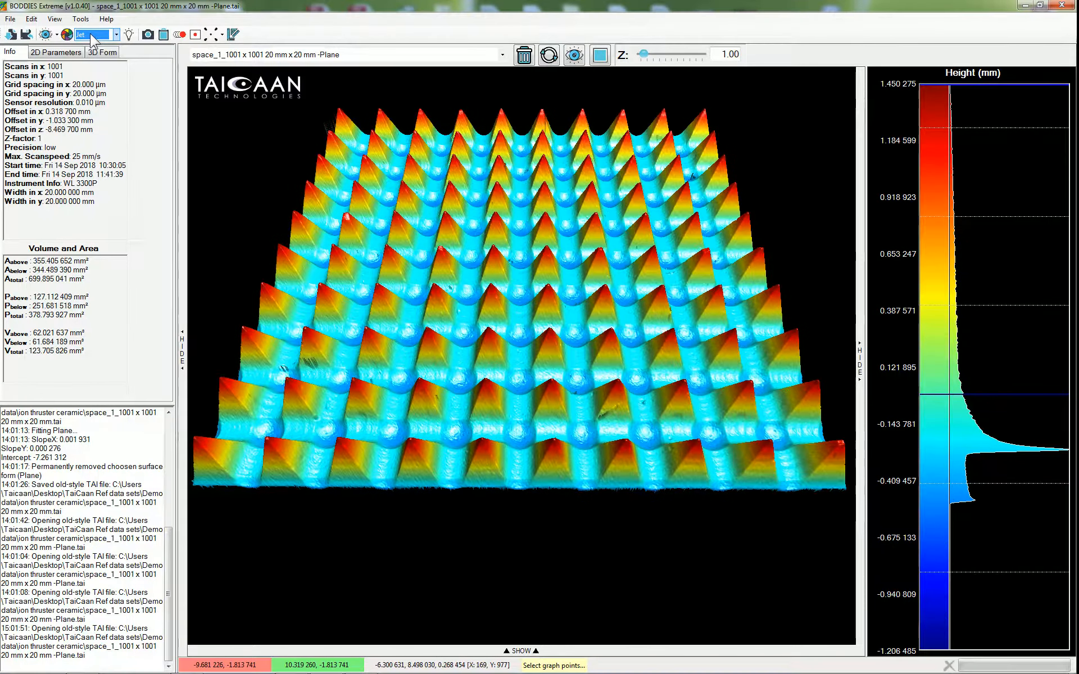
left_click(270, 178)
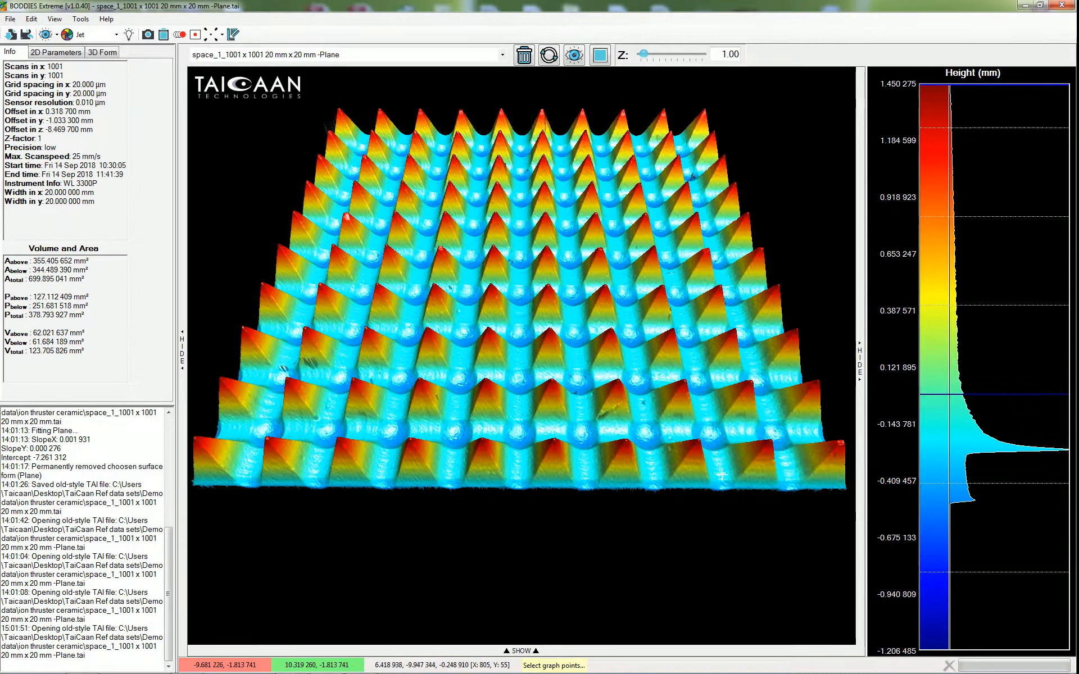
Step: Limit the height scale to 68.3% (σ) and restore it to the full range
mouse_move(958, 325)
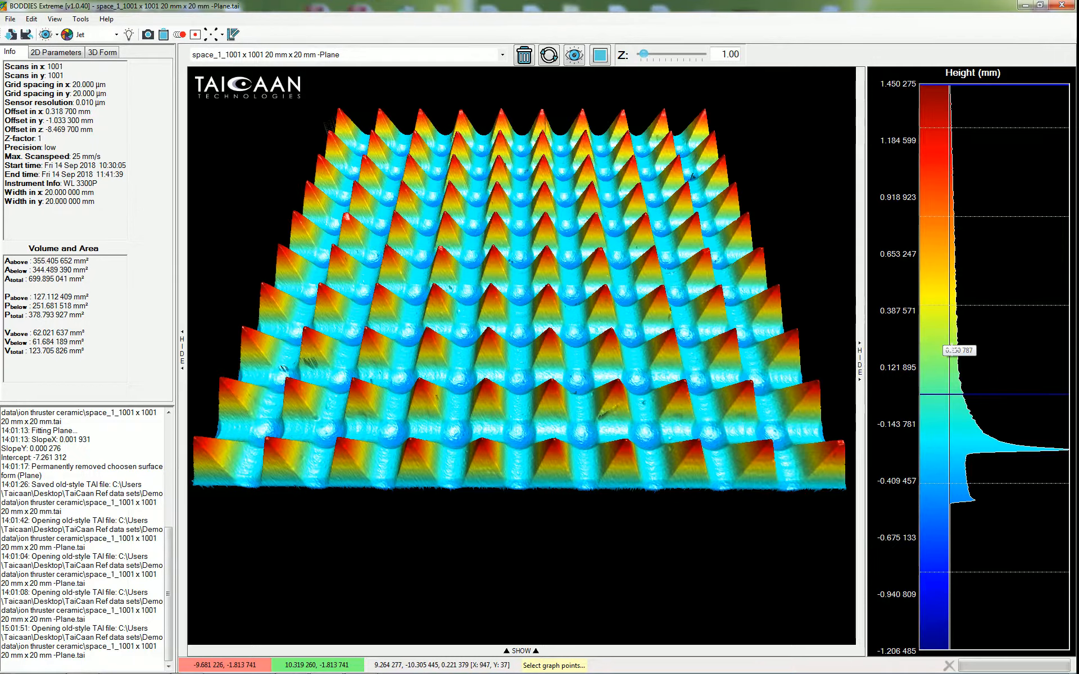
right_click(944, 341)
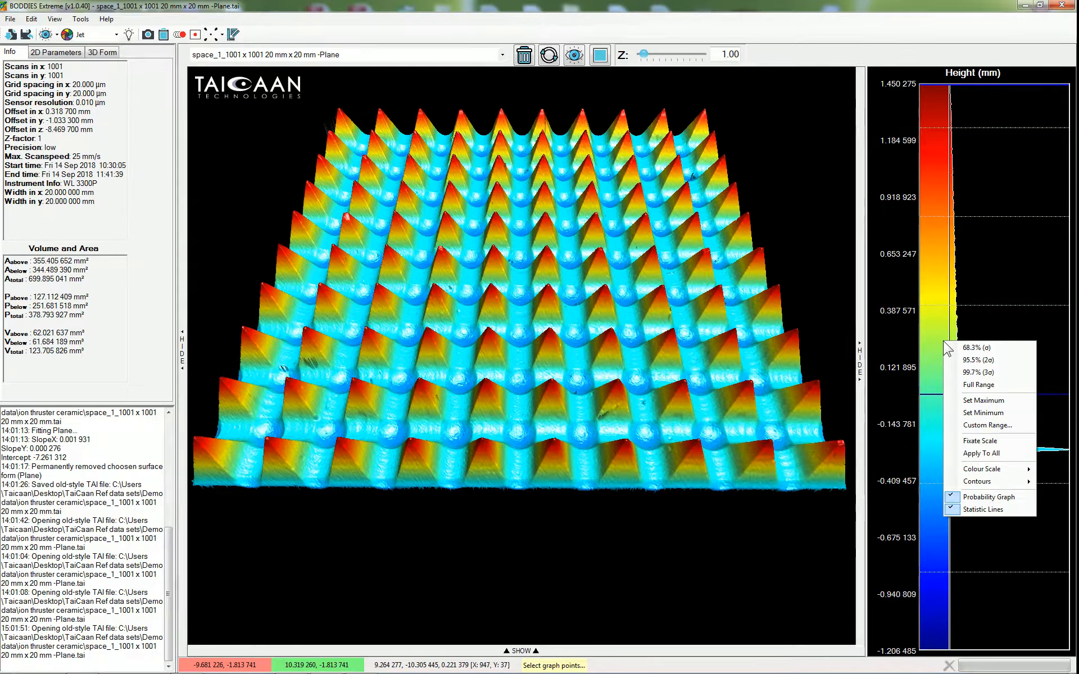
left_click(993, 346)
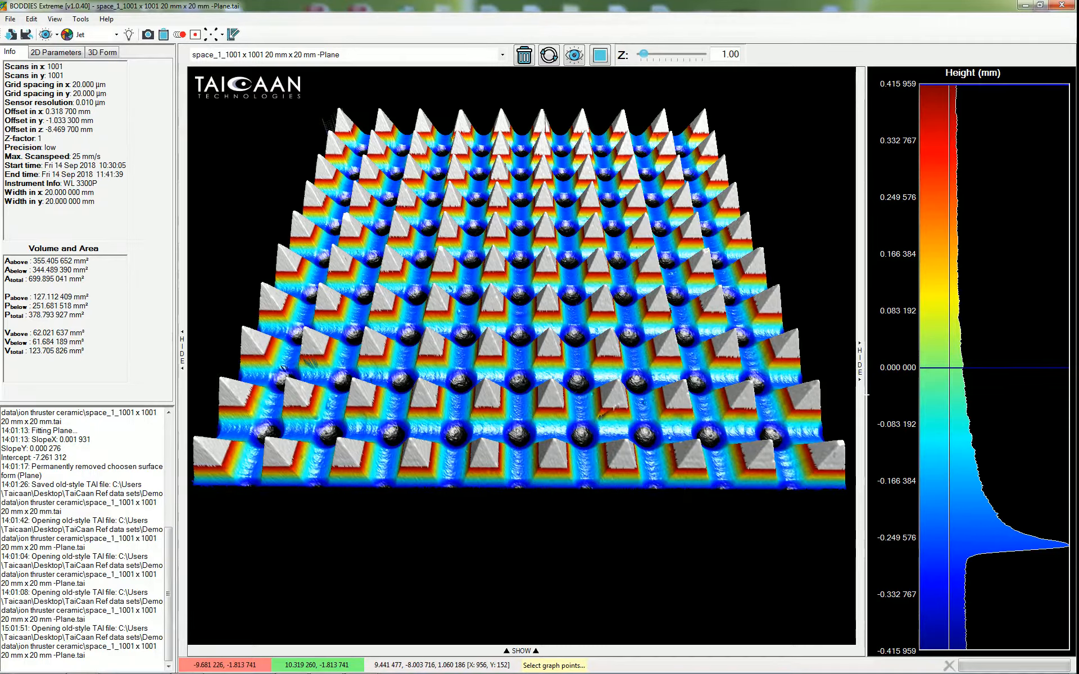
right_click(929, 325)
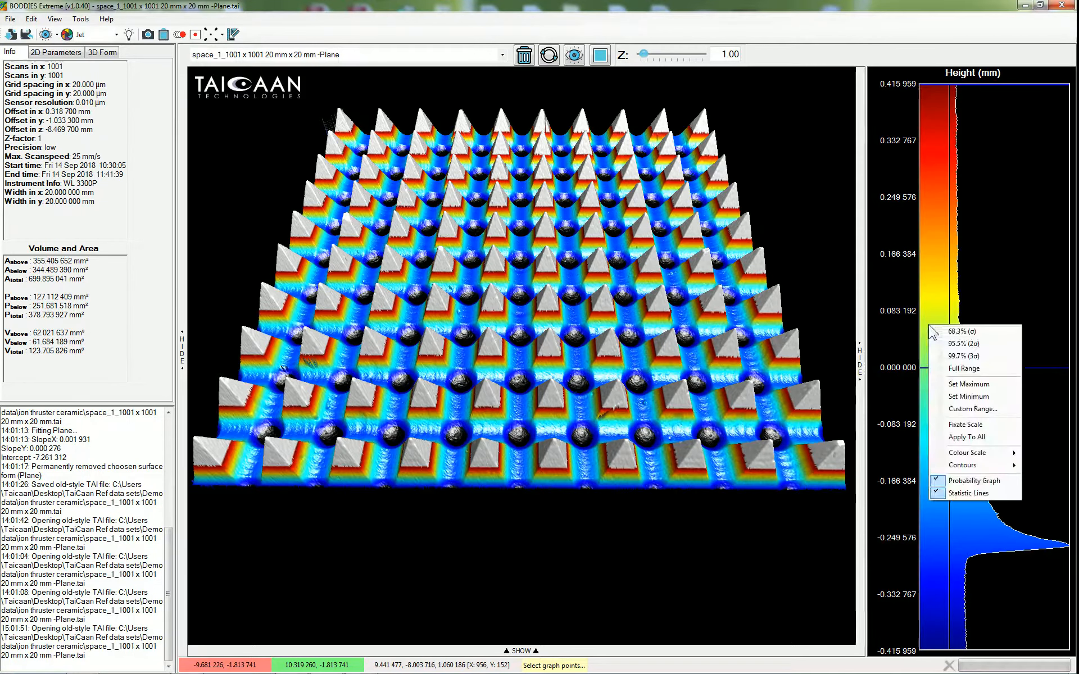
left_click(975, 370)
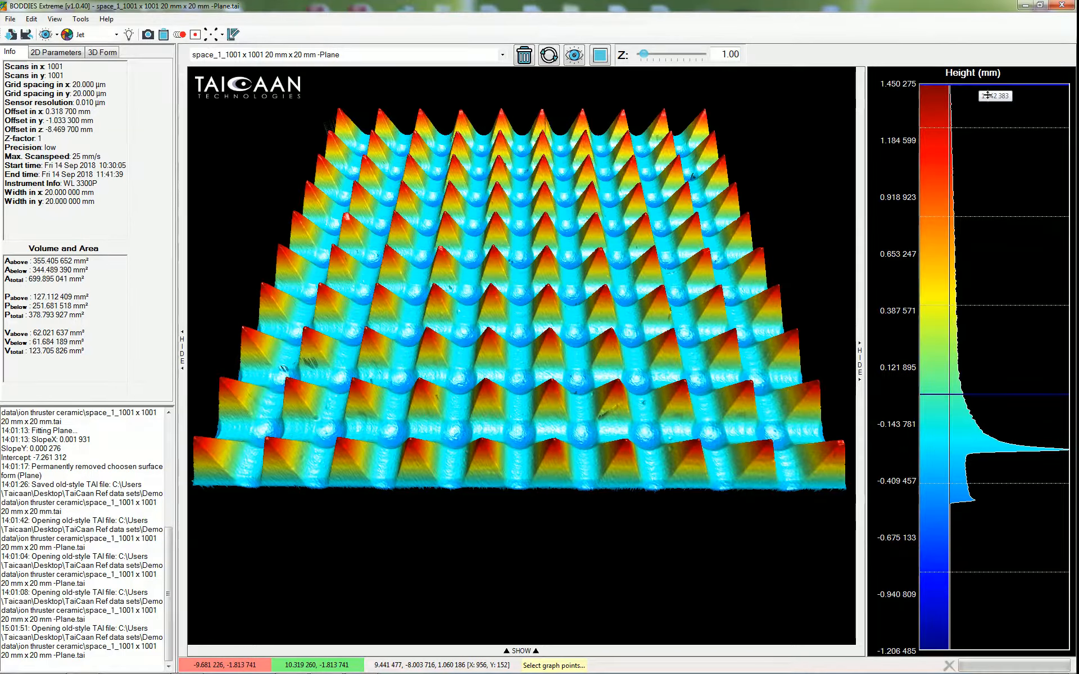
Step: Narrow the height scale by hand to about 0.95 mm maximum and about -0.17 mm minimum, and restore the full range
left_click_drag(987, 95, 998, 198)
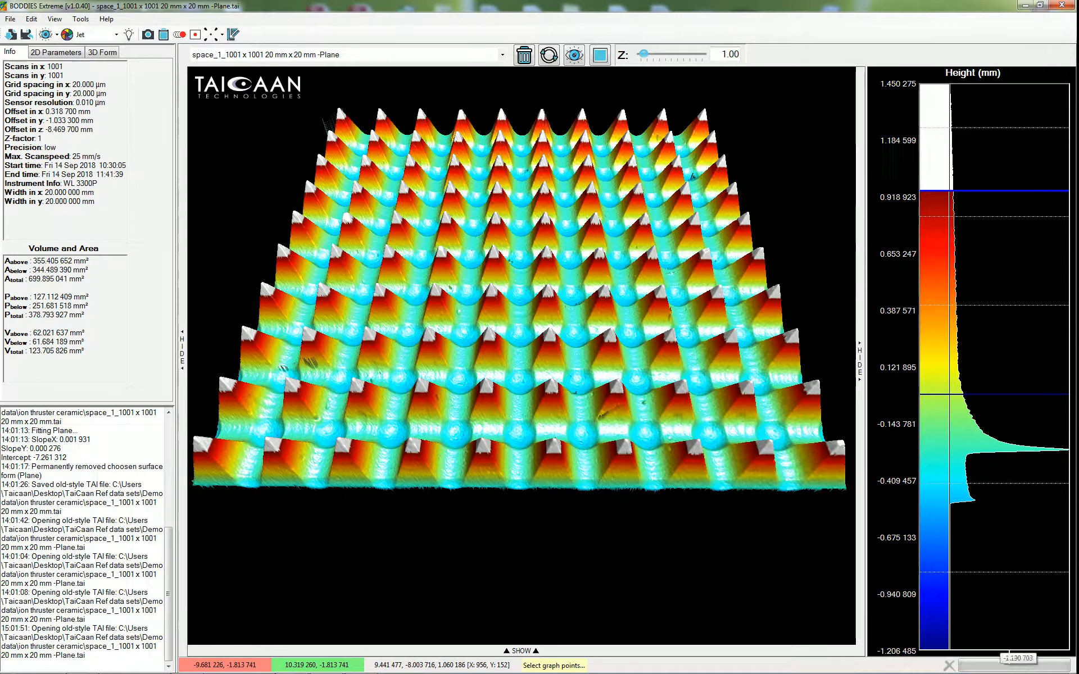
left_click_drag(1010, 654, 1007, 437)
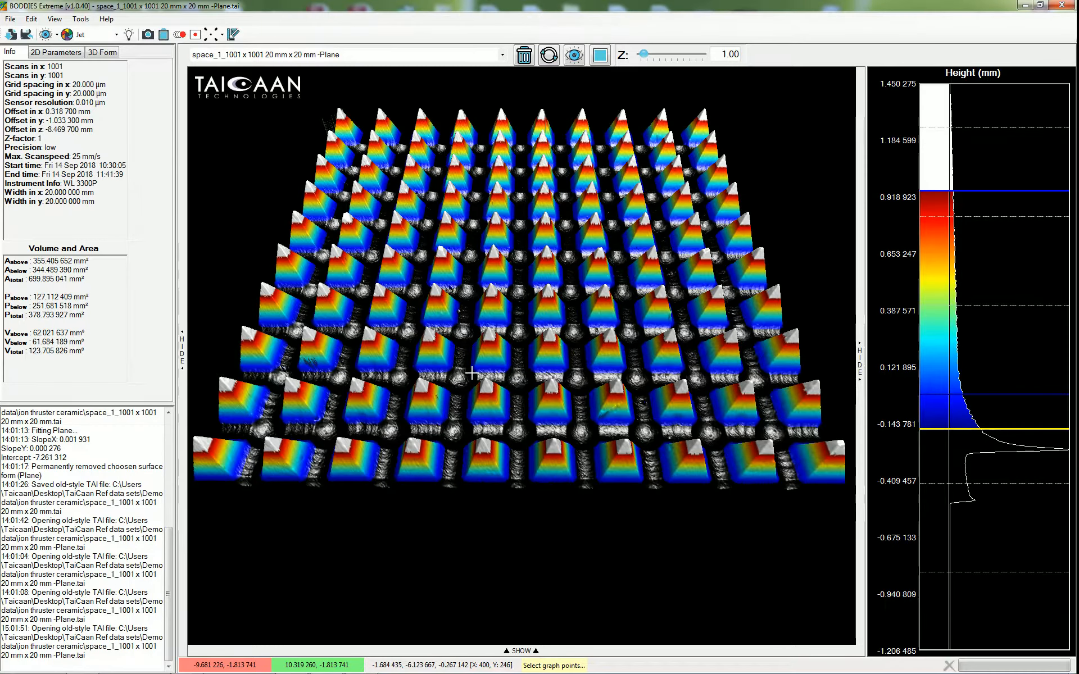
right_click(945, 272)
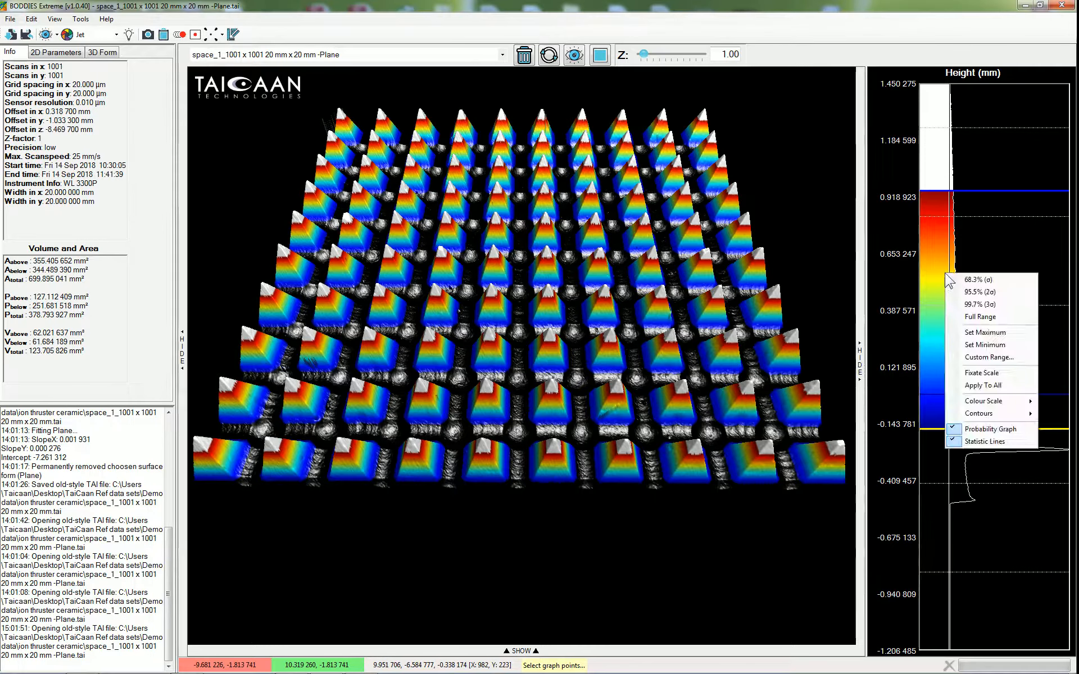
left_click(996, 319)
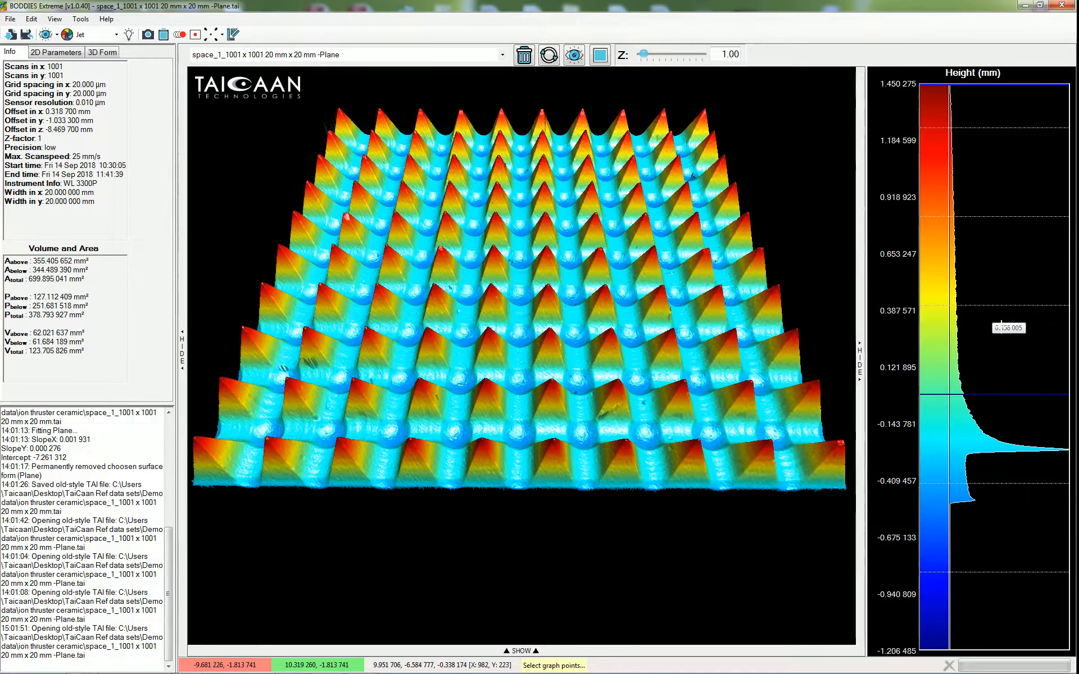
Step: Limit the height scale to 95.5% (2σ) and permanently clip the data to that range with Fixate Scale
right_click(928, 272)
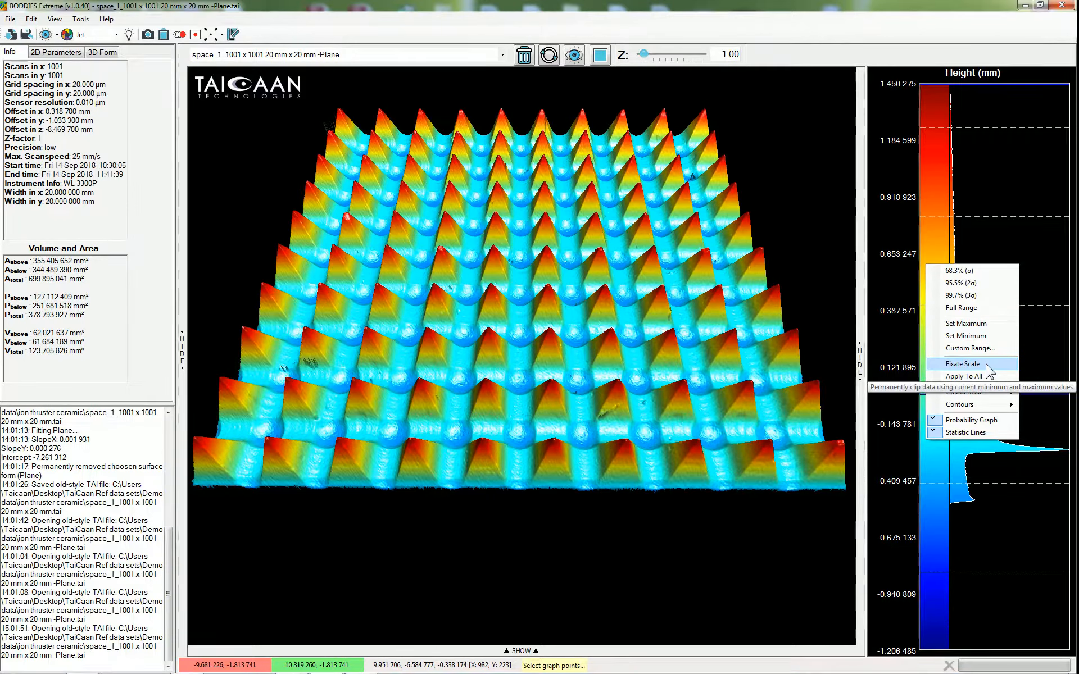
left_click(985, 290)
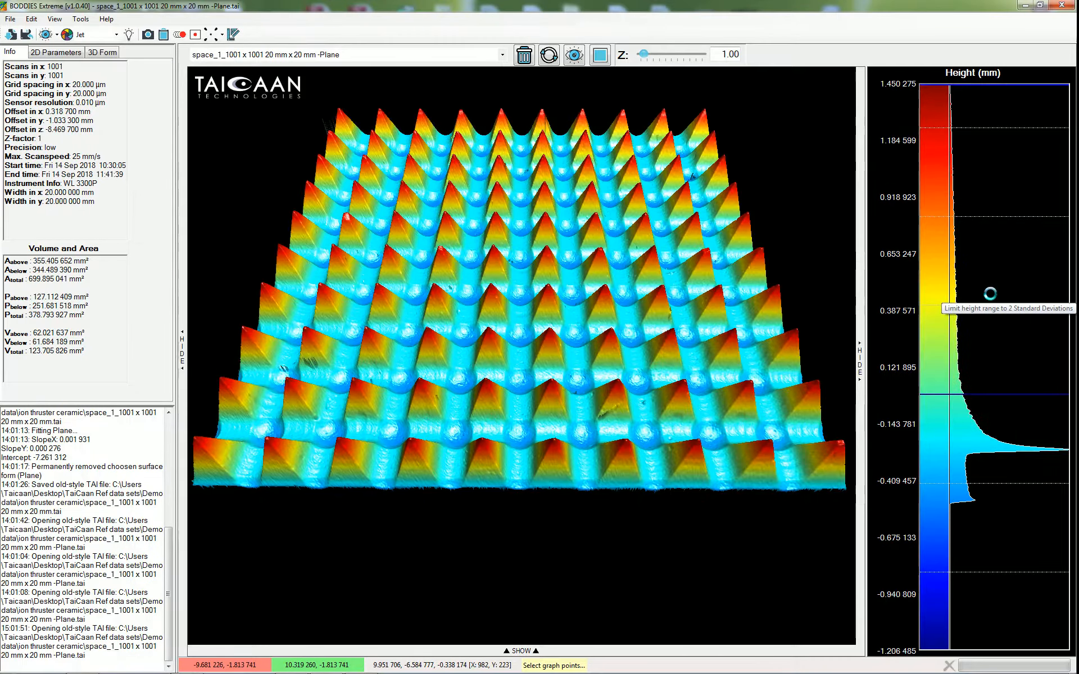
right_click(983, 287)
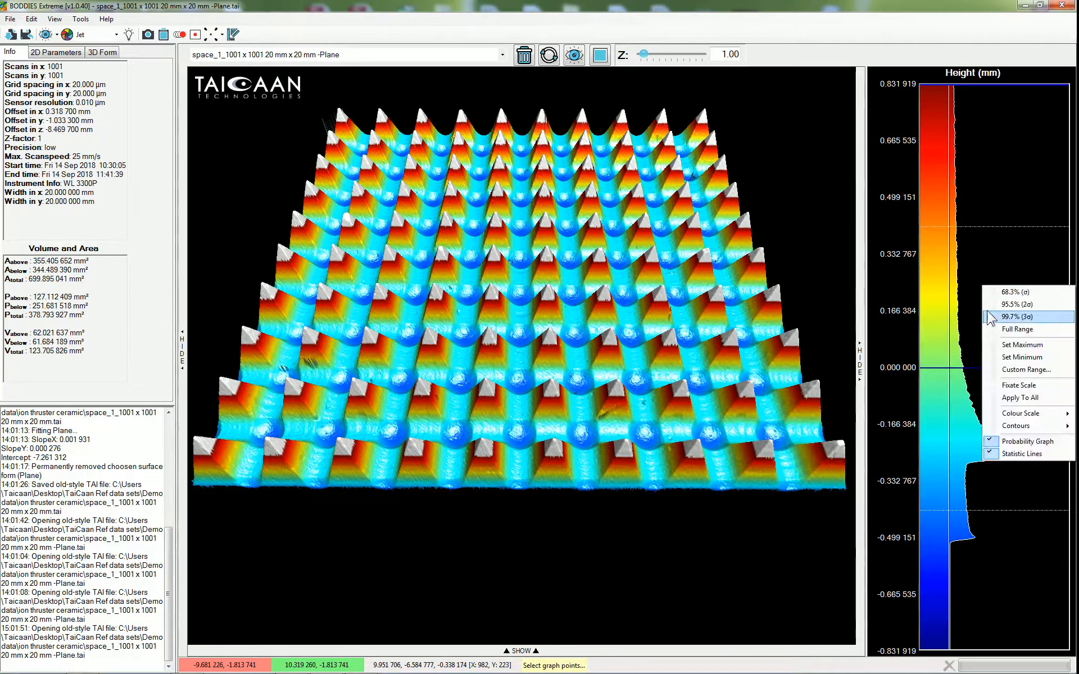
left_click(1016, 390)
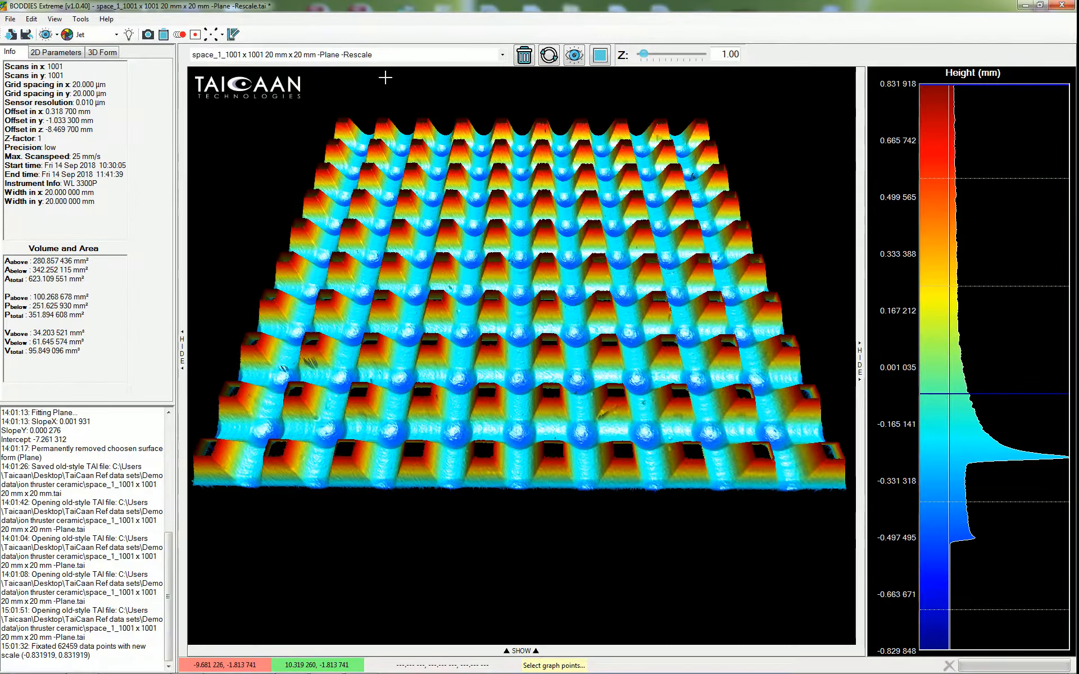
Step: Inspect the clipped peaks of the rescaled surface and reload the original unclipped scan alongside it
mouse_move(415, 282)
left_mouse_down()
mouse_move(436, 313)
mouse_move(420, 274)
mouse_move(503, 405)
mouse_move(488, 329)
left_mouse_up()
mouse_move(975, 104)
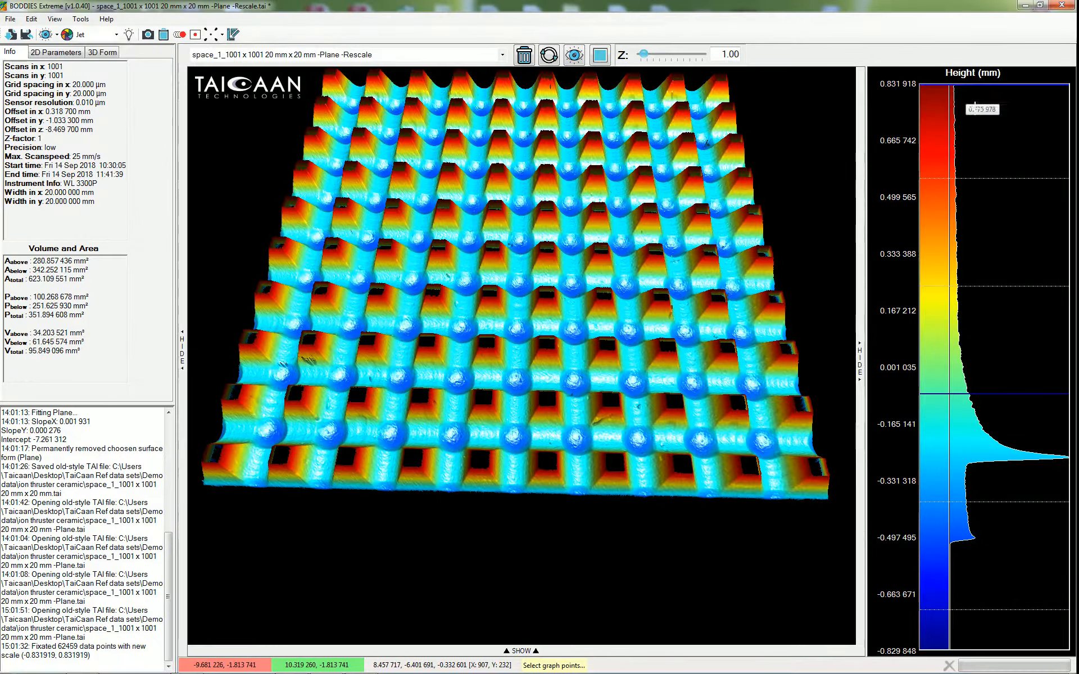
left_click_drag(641, 254, 647, 373)
mouse_move(635, 307)
left_mouse_down()
mouse_move(654, 208)
mouse_move(650, 218)
left_mouse_up()
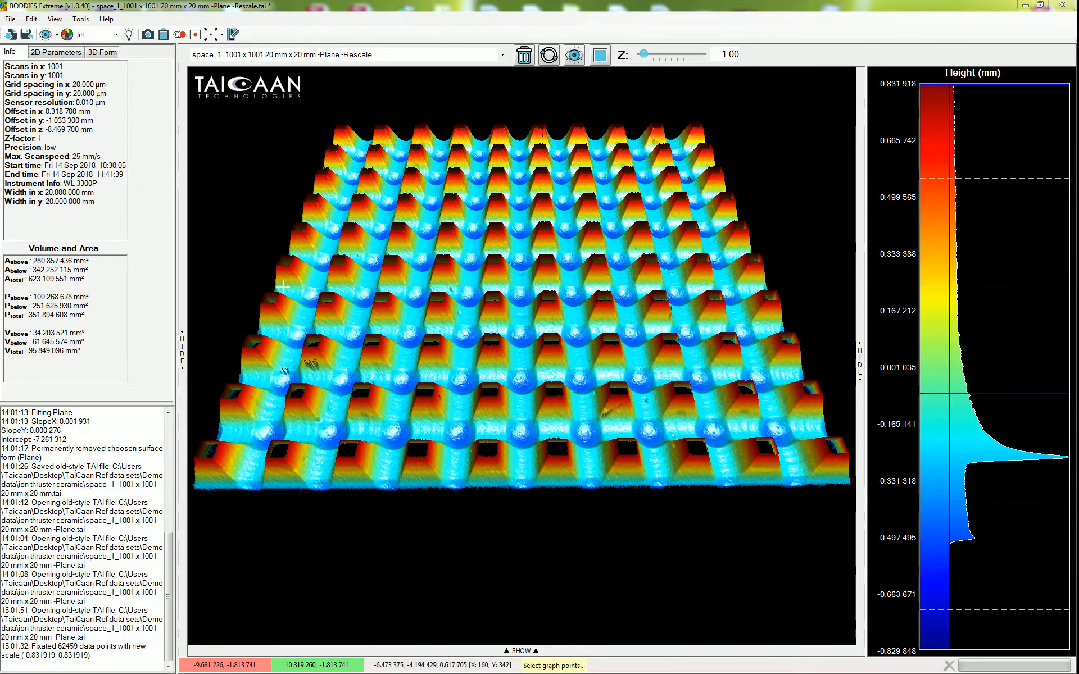
left_click_drag(283, 288, 448, 361)
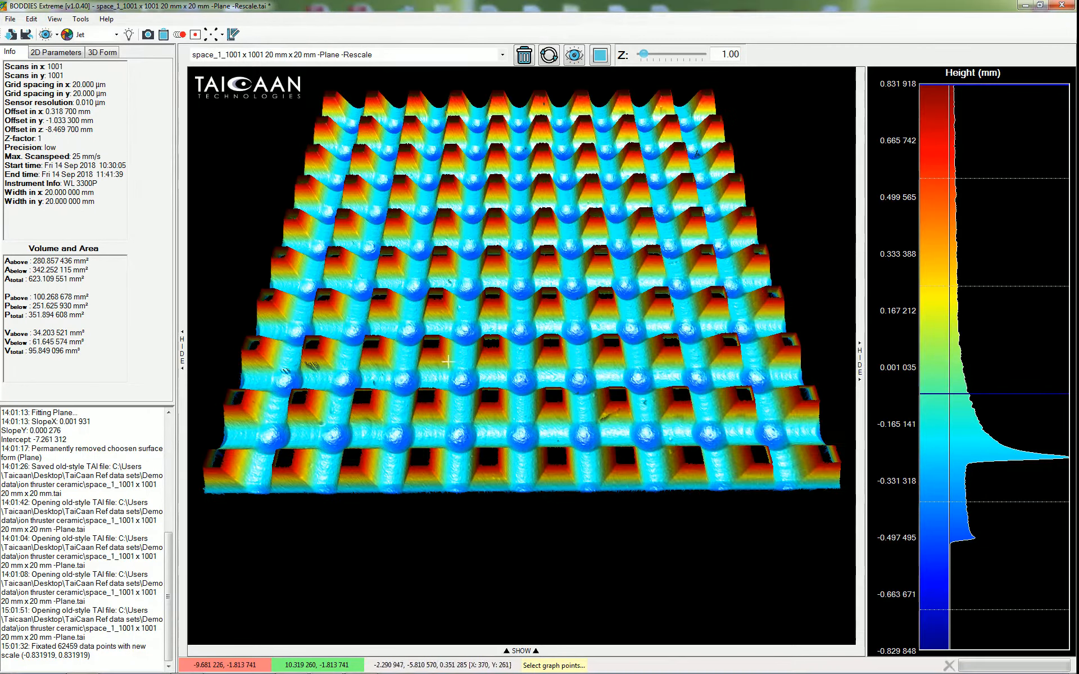
left_click(549, 56)
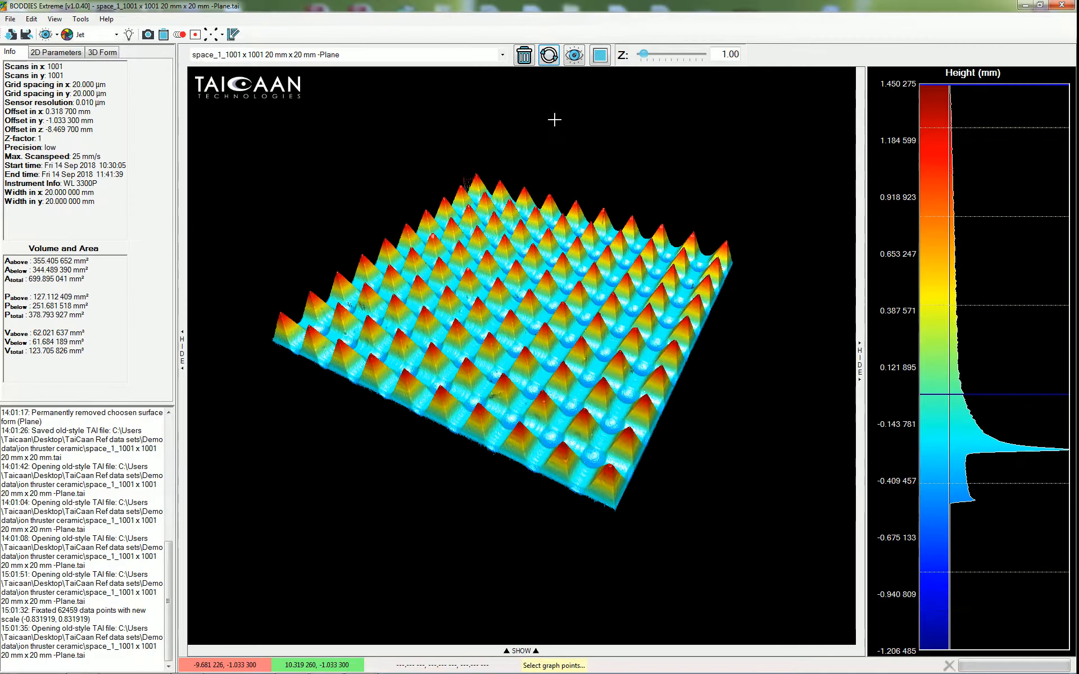
left_click_drag(447, 290, 480, 307)
Step: Compare the clipped -Plane -Rescale surface with the original -Plane surface, leaving the original displayed at a matching size
left_click(502, 55)
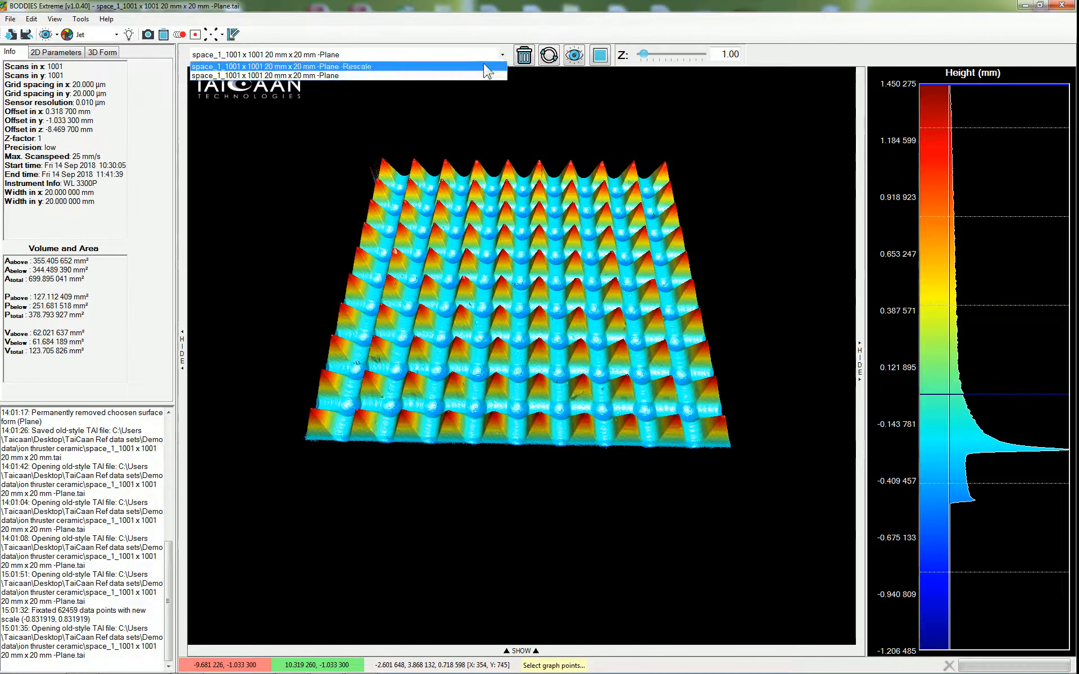
left_click(488, 70)
left_click(502, 54)
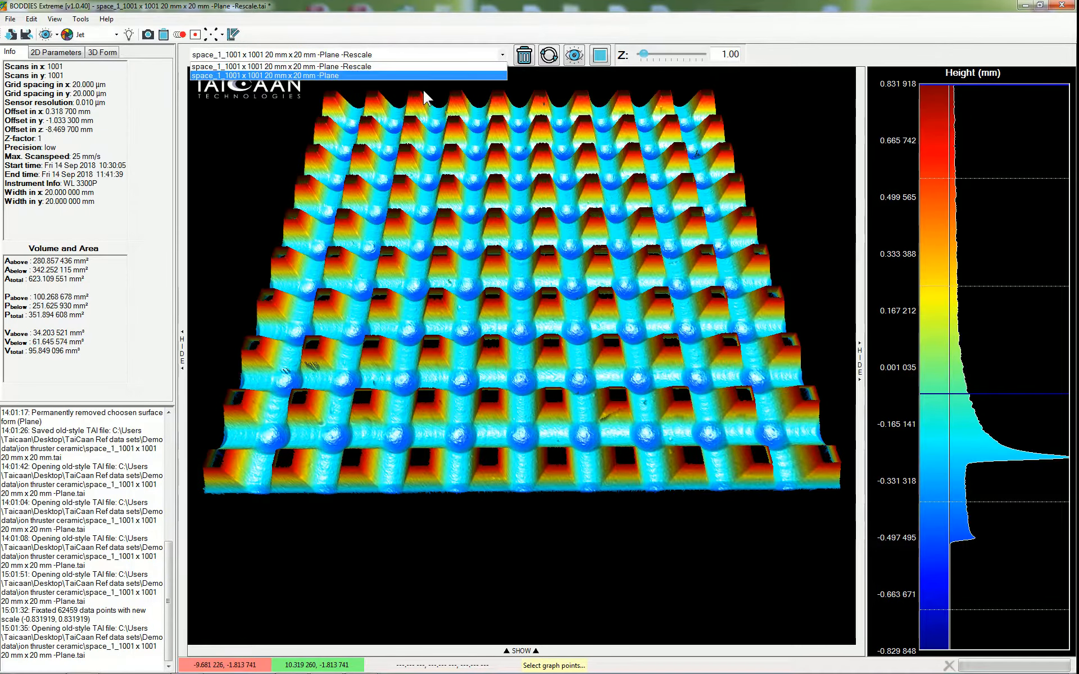
left_click(420, 78)
left_click_drag(453, 275, 468, 283)
scroll(491, 301, "up", 4)
scroll(491, 300, "up", 3)
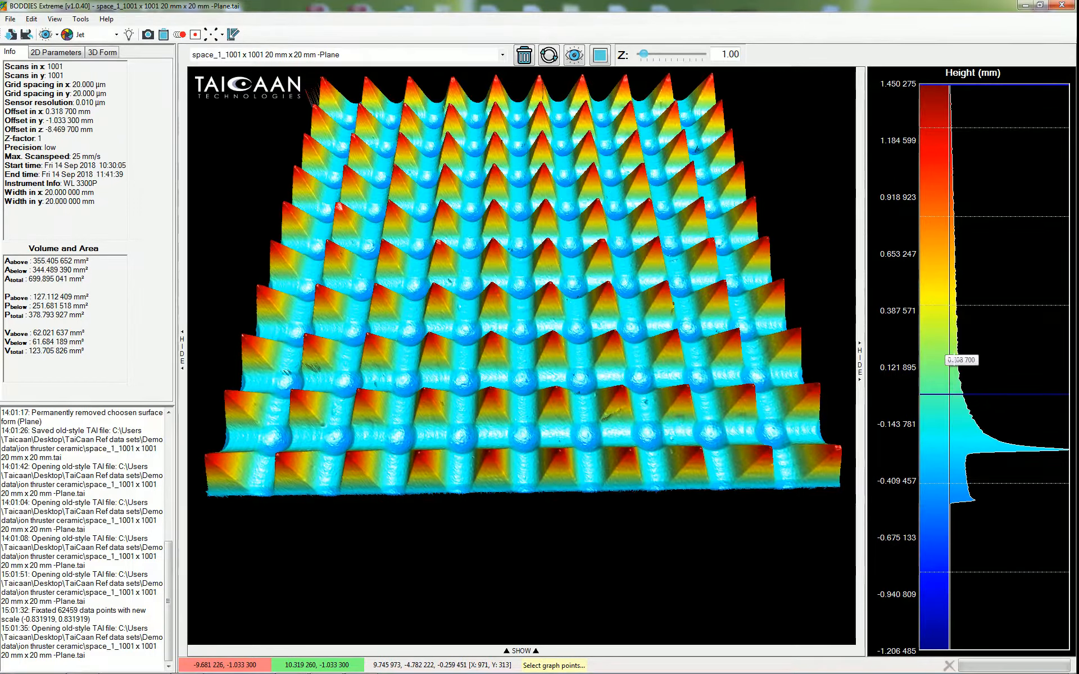
Step: Turn on contour lines for the original -Plane surface
right_click(945, 345)
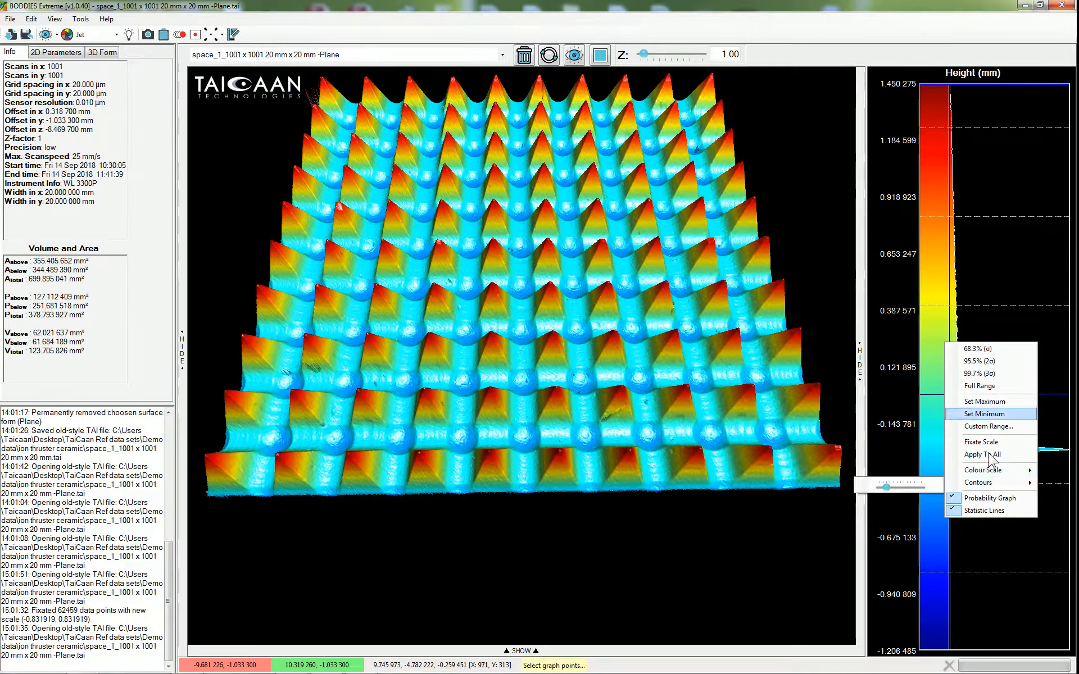
mouse_move(985, 488)
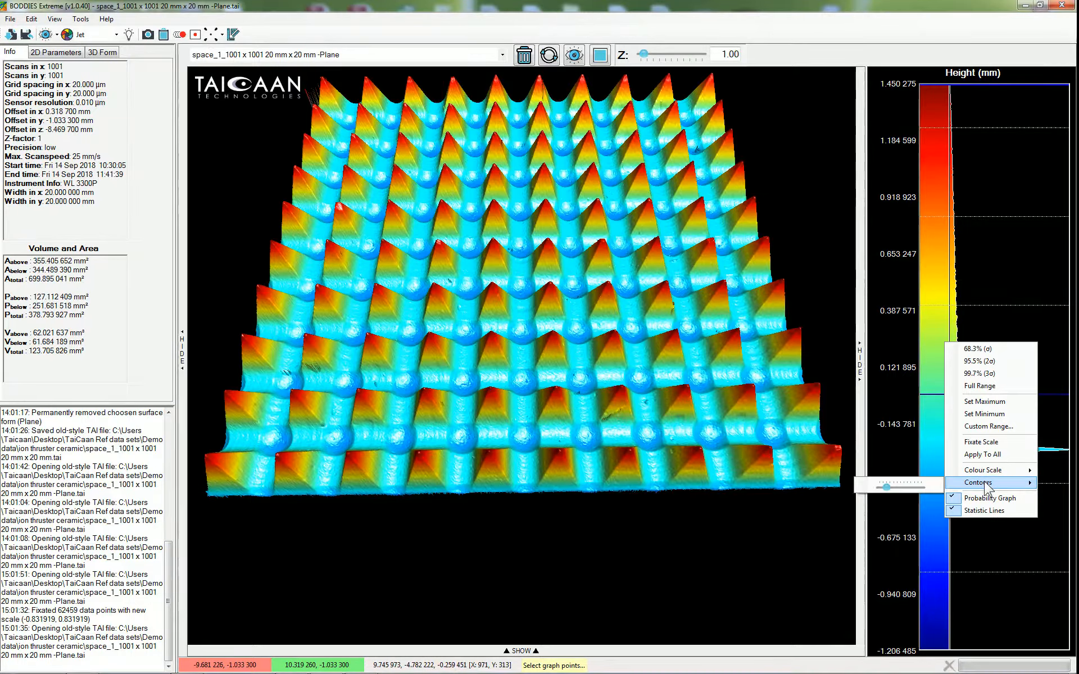
left_click(985, 487)
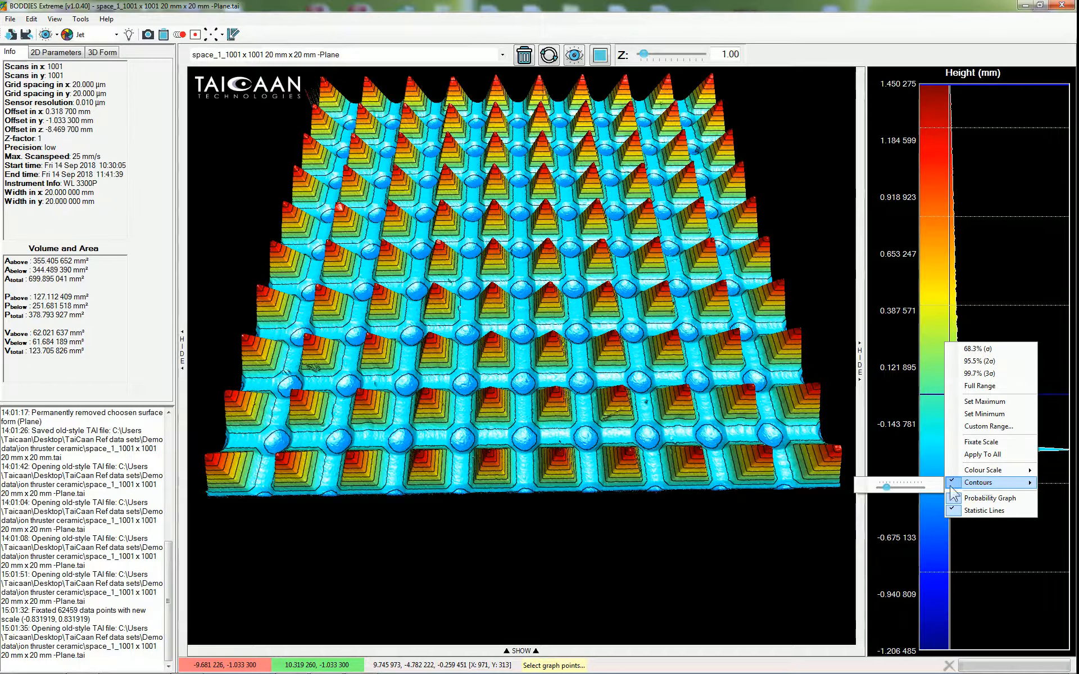
mouse_move(888, 490)
Step: Switch the contoured surface from the 3D view to an enlarged flat 2D top-down view
left_click(602, 59)
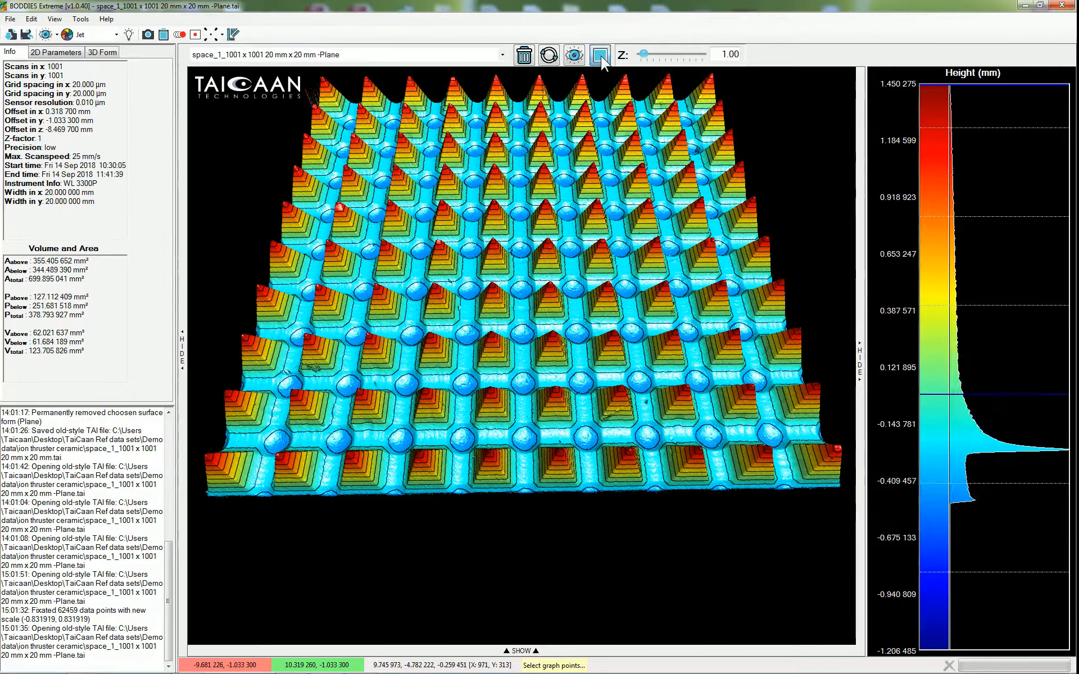
left_click(600, 56)
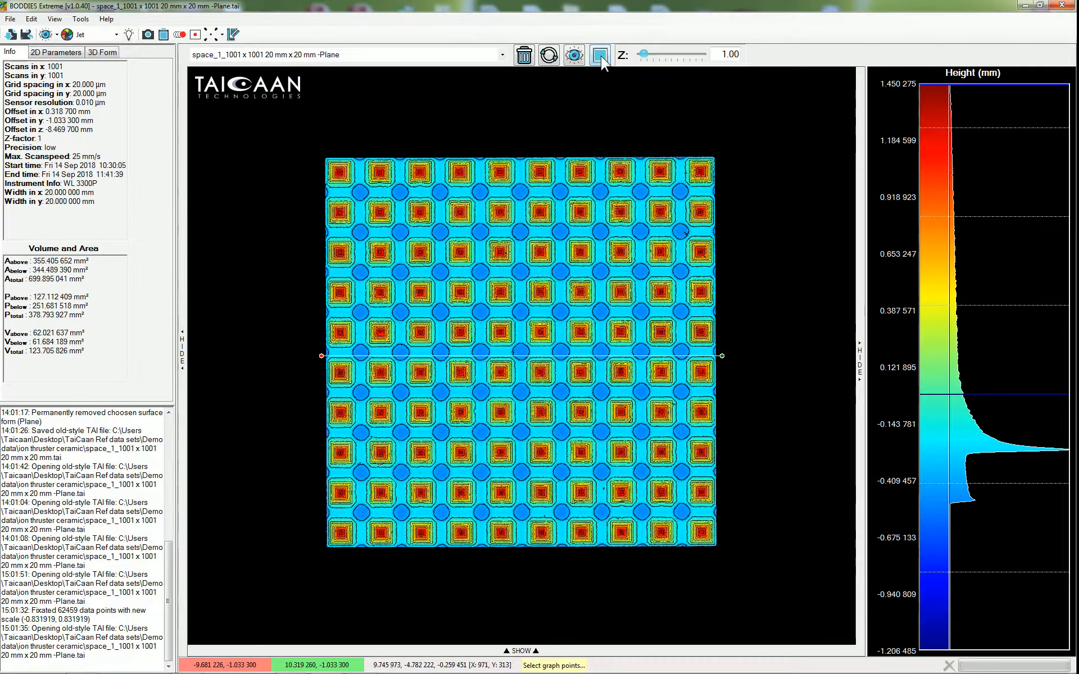
scroll(618, 316, "up", 6)
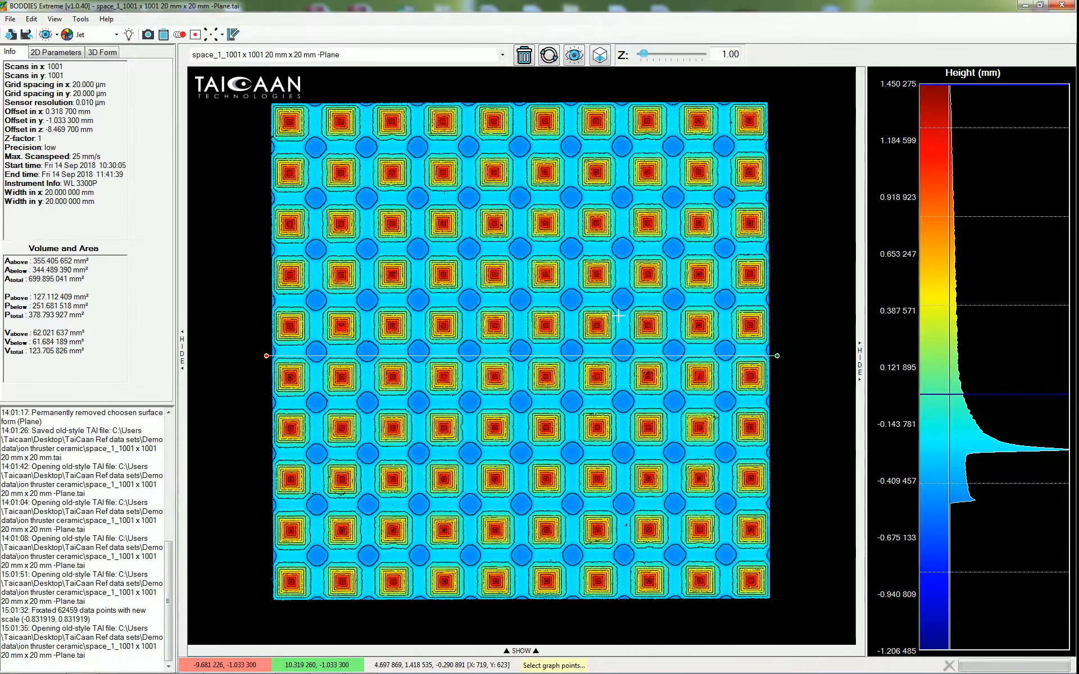